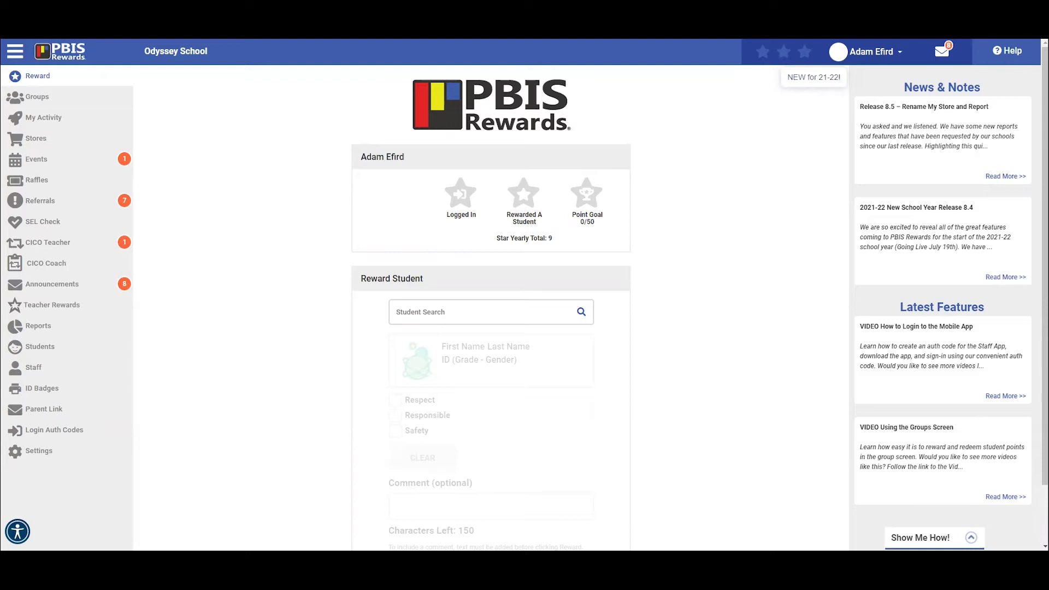
Open Settings to show Odyssey School's School Information page with Central Time zone
left_click(67, 462)
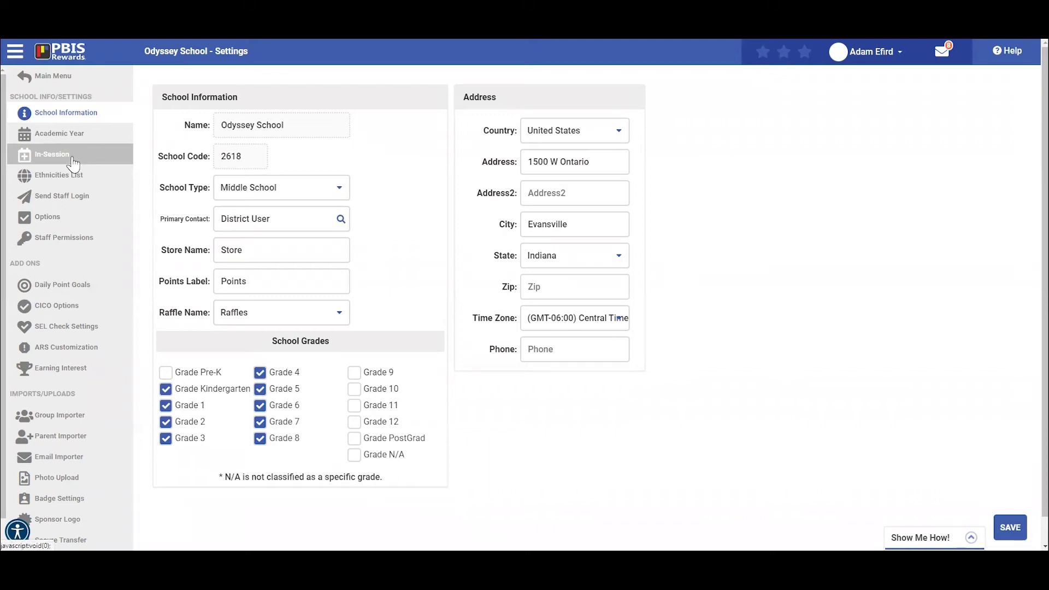
Open the In-Session Calendar Setup and scroll through the 2021 months
left_click(73, 164)
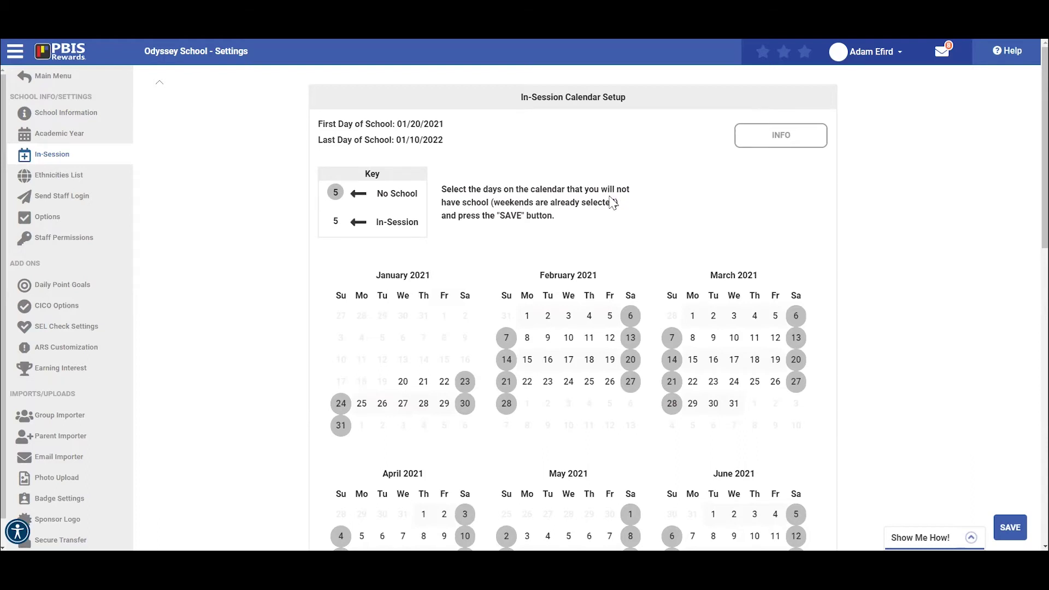
scroll(714, 333, "down", 7)
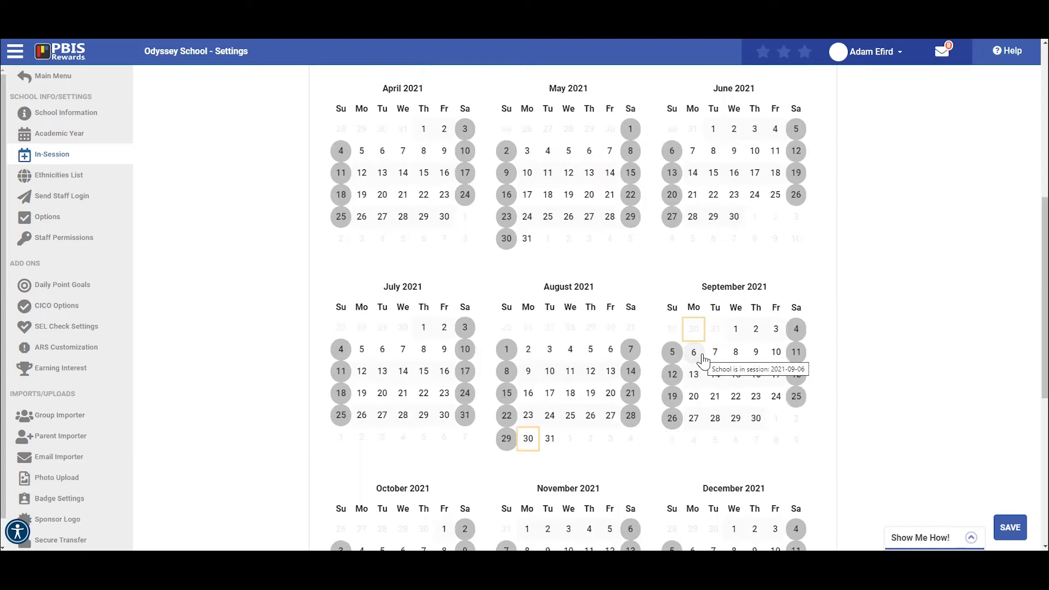
Toggle September 6, 2021 on the in-session calendar and save it
left_click(703, 356)
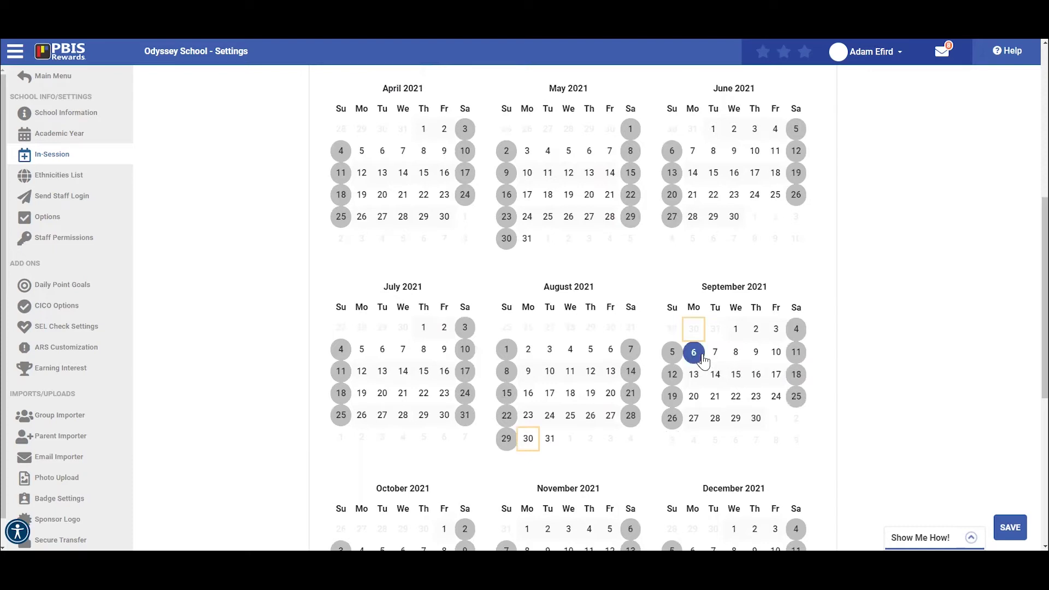
left_click(1010, 527)
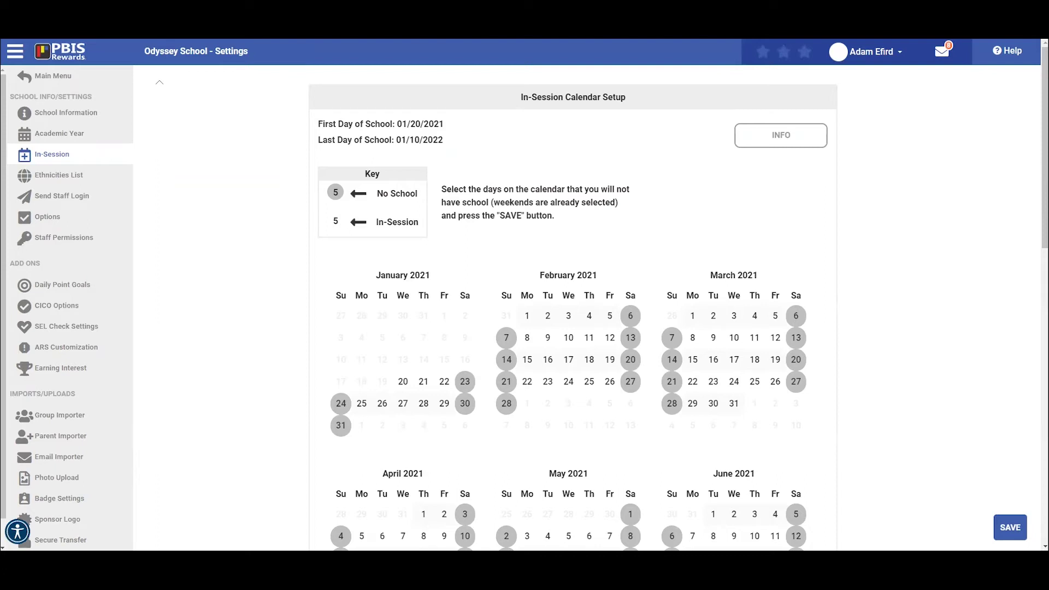
Toggle September 6 off and back on so it is a school day, then save
scroll(698, 410, "down", 7)
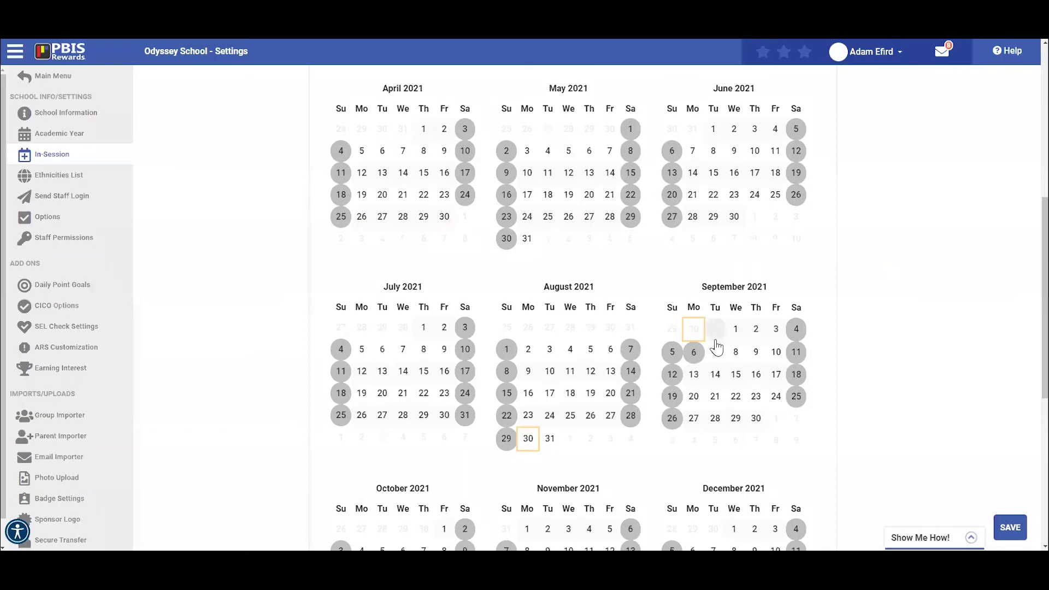
left_click(697, 355)
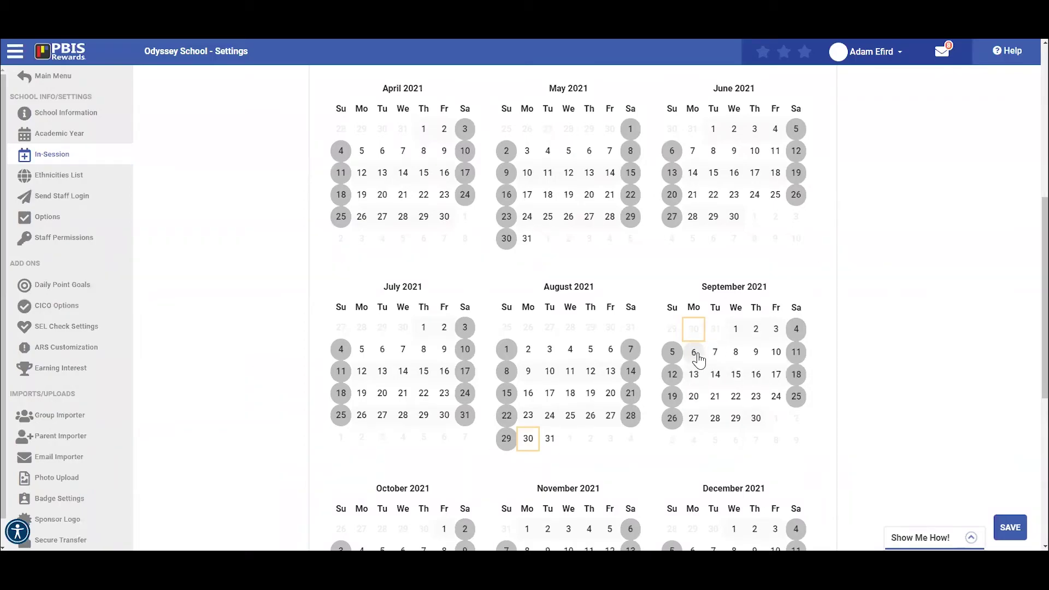
left_click(695, 354)
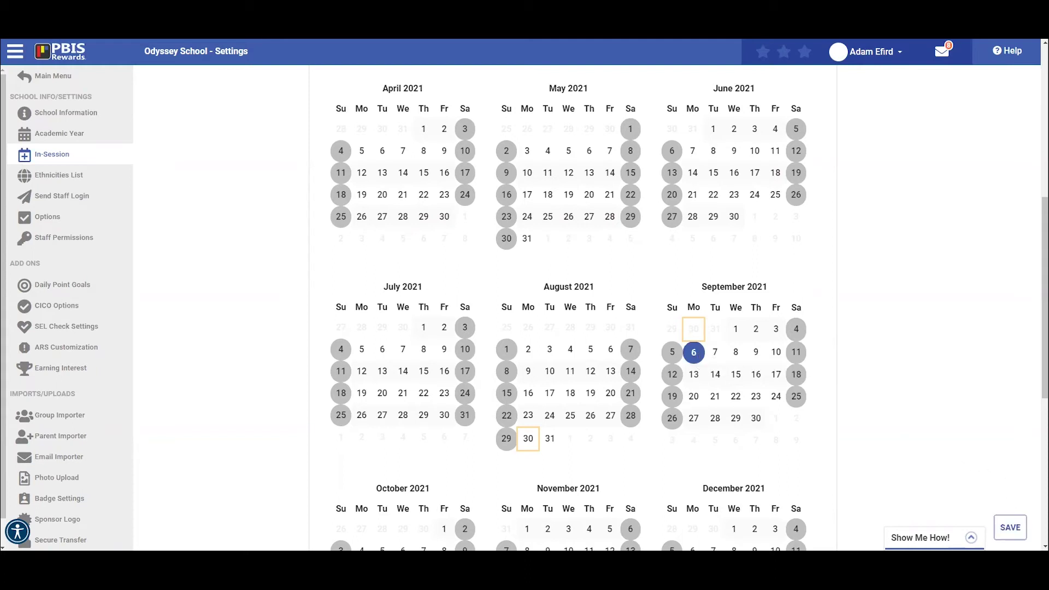
left_click(1010, 527)
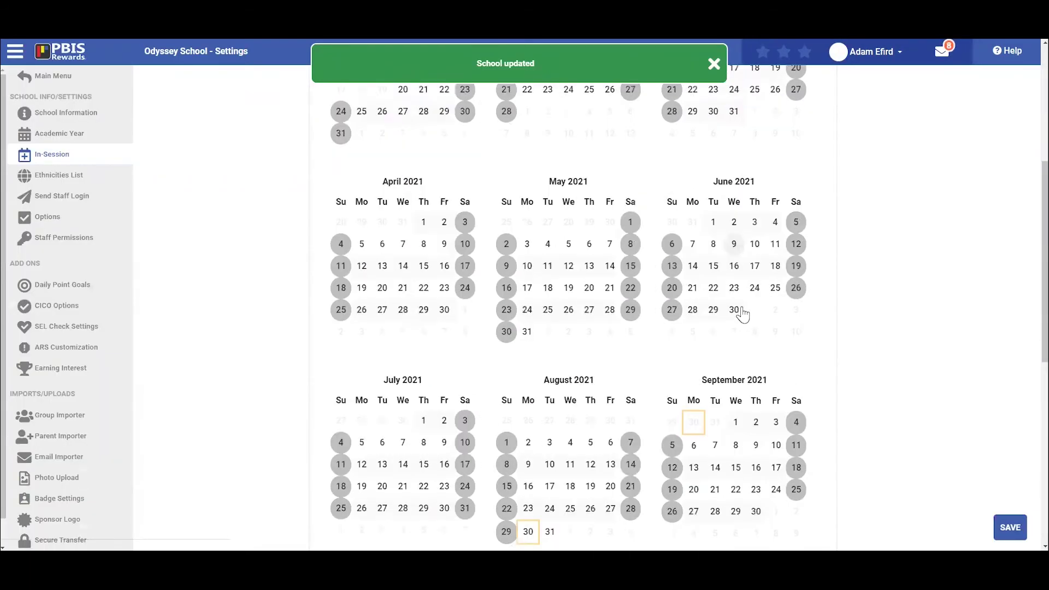
scroll(743, 315, "down", 2)
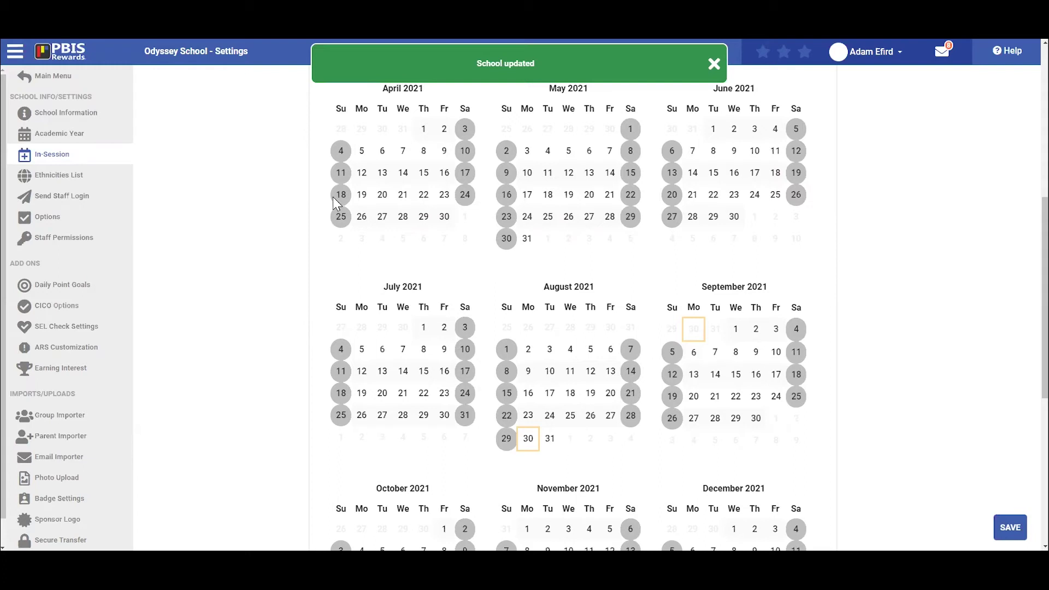
Open Options and scroll through the Reward and Student Portal sections
left_click(78, 219)
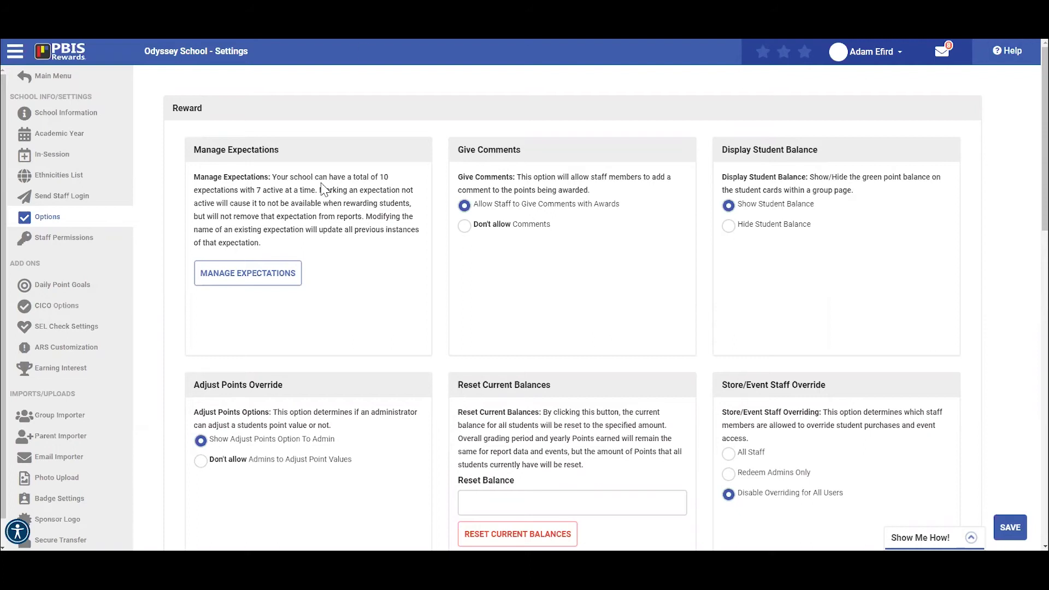
scroll(629, 235, "down", 2)
scroll(630, 236, "down", 6)
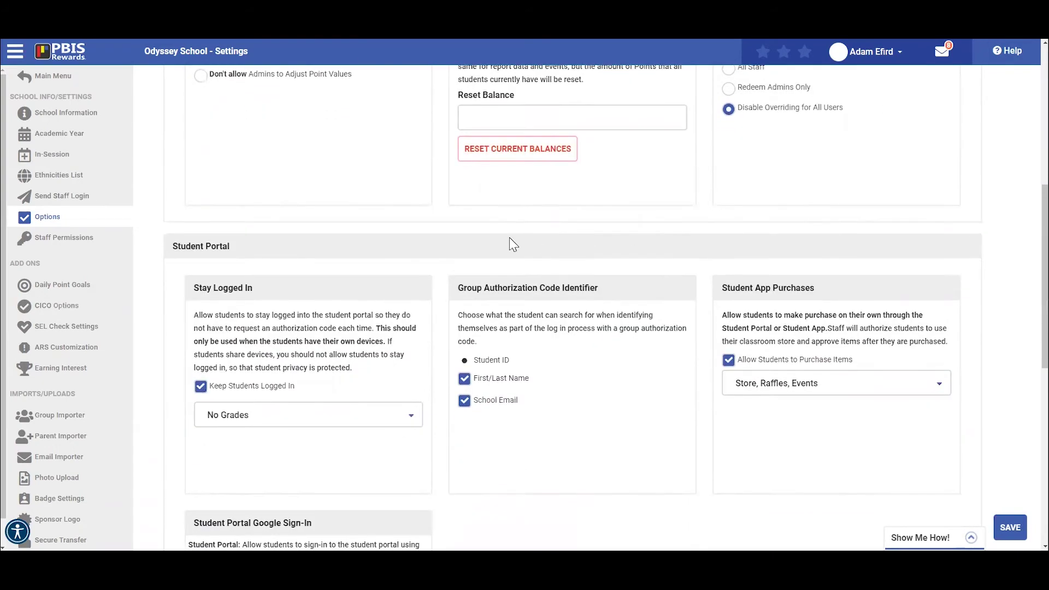
scroll(367, 206, "down", 7)
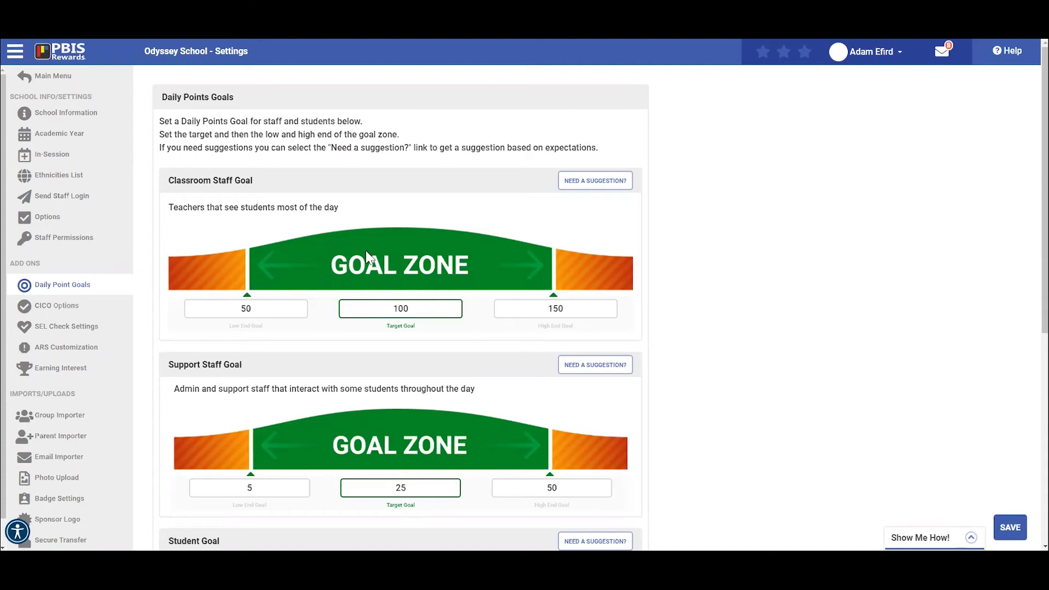
scroll(330, 297, "down", 4)
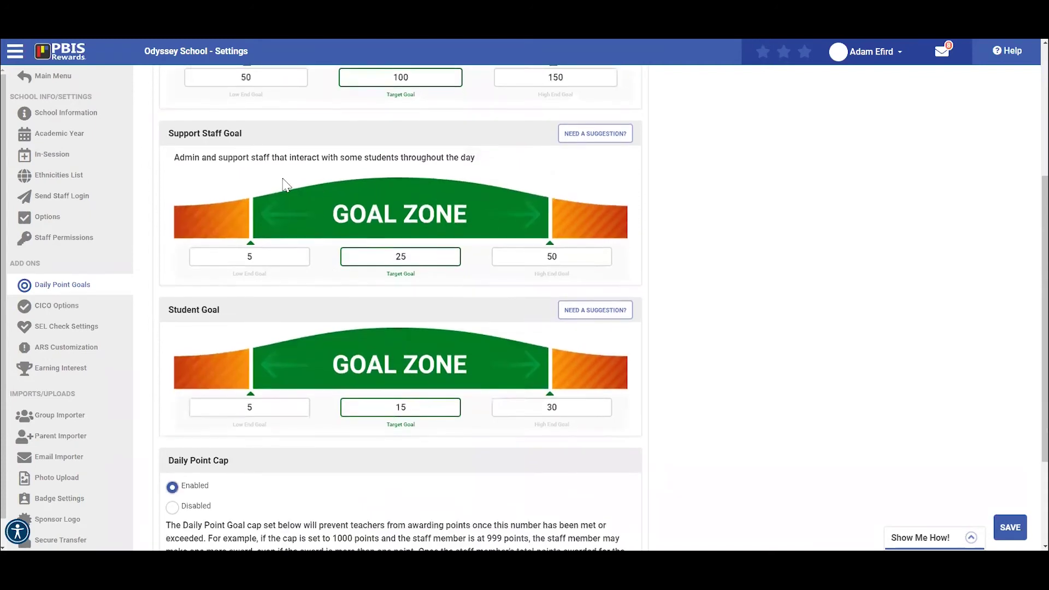
left_click(347, 350)
scroll(369, 349, "down", 3)
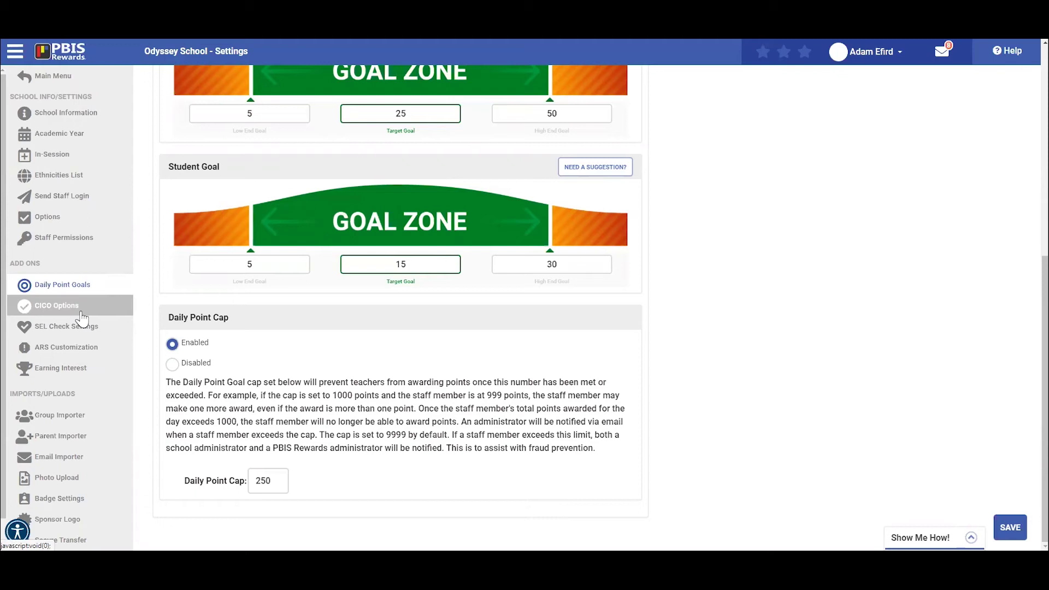
Open CICO Options and scroll down to the Check-In/Check-Out Coaches table and back
left_click(81, 315)
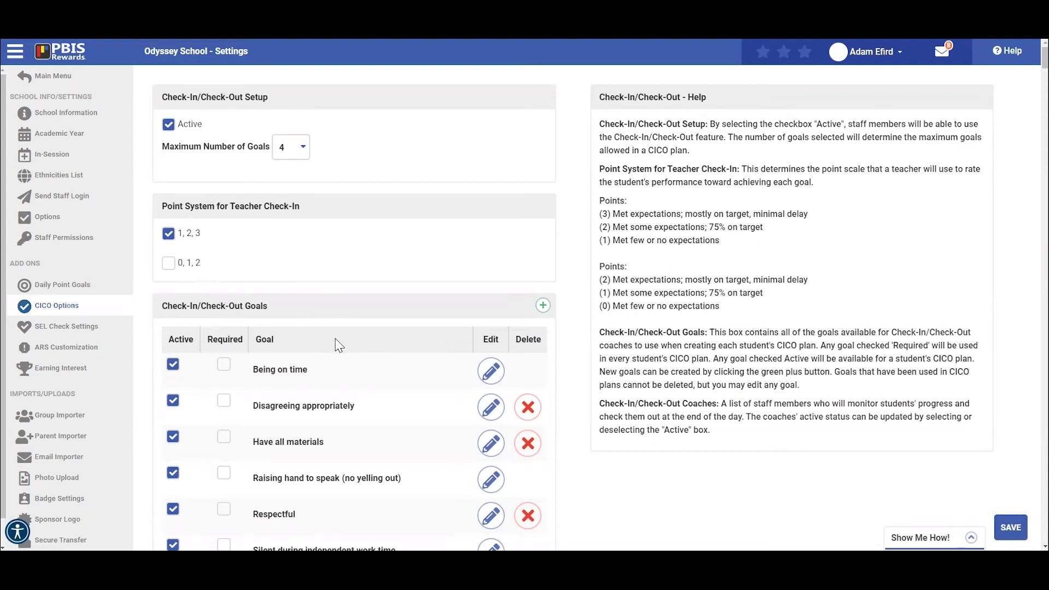
scroll(339, 344, "down", 14)
scroll(372, 259, "up", 4)
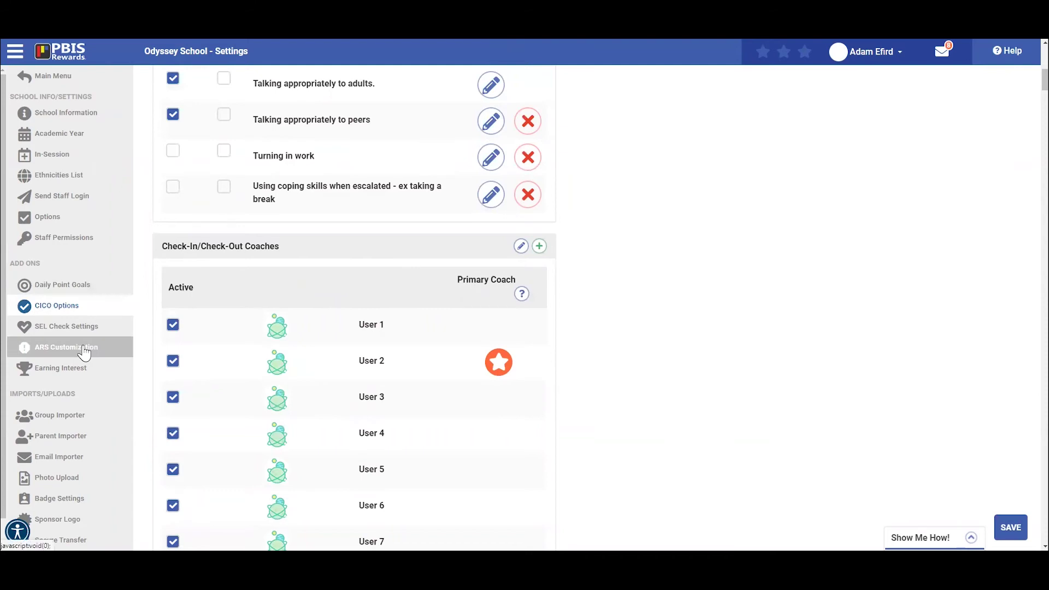
left_click(84, 353)
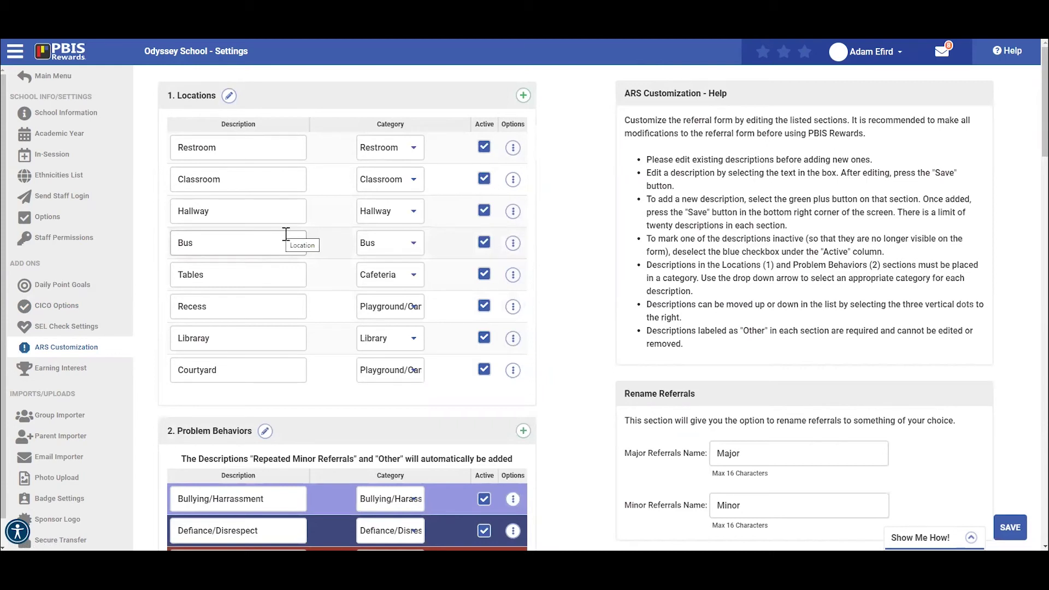
scroll(286, 233, "down", 10)
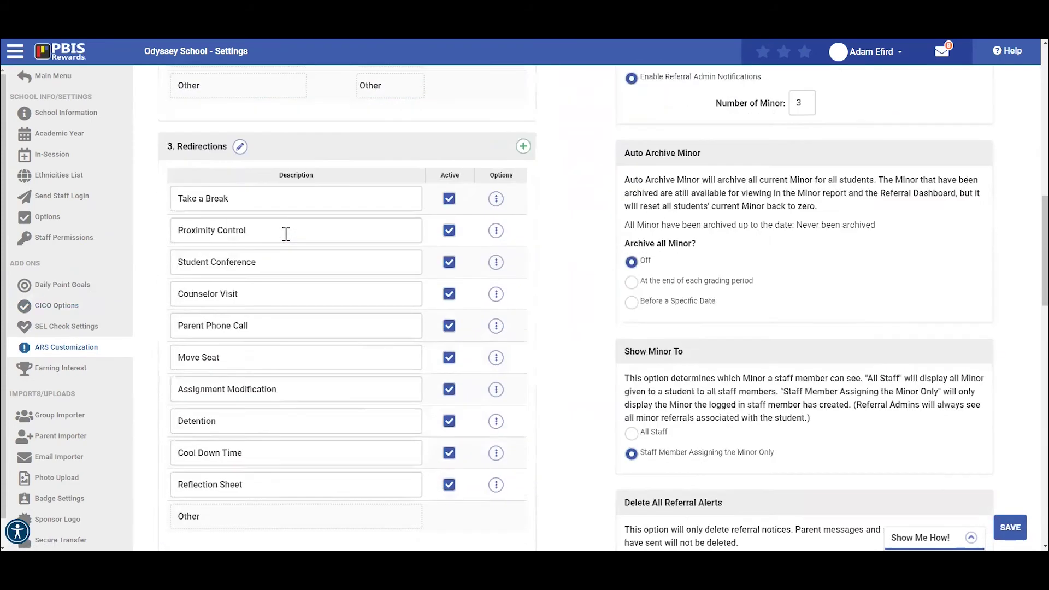
scroll(286, 234, "down", 5)
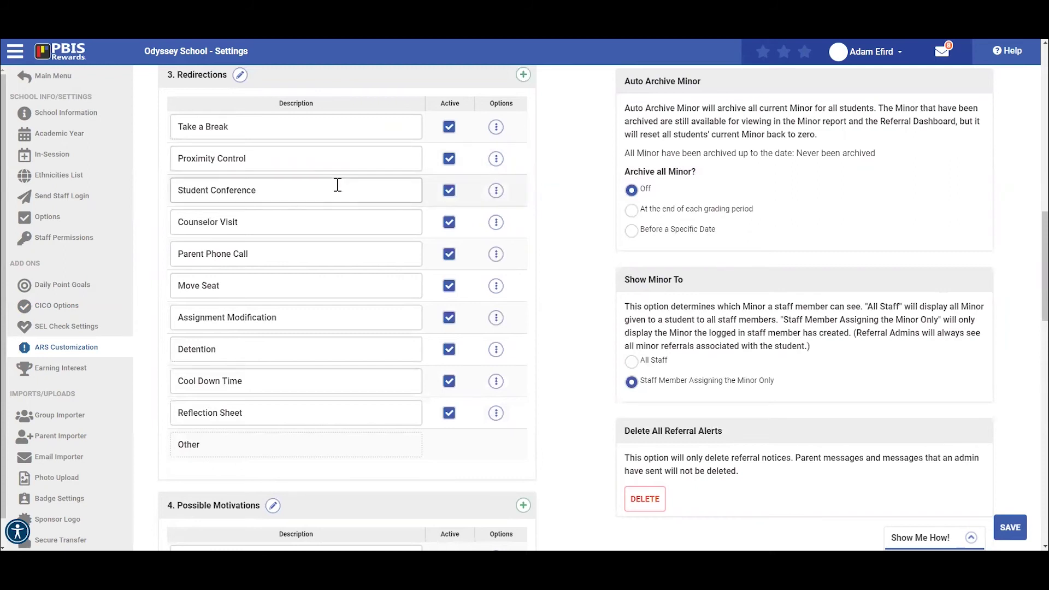
scroll(590, 213, "down", 2)
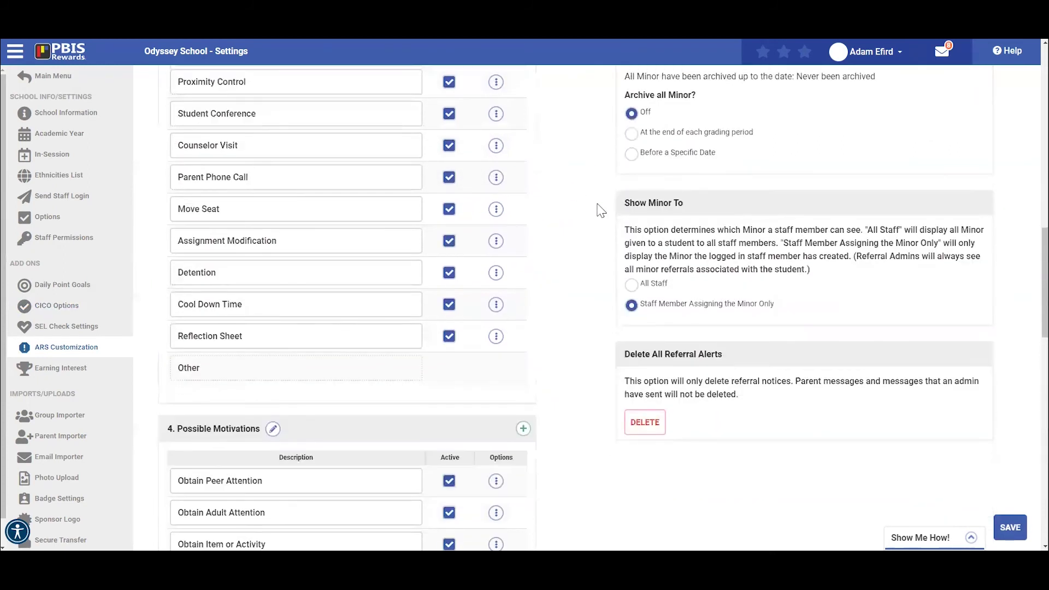
scroll(609, 208, "up", 5)
scroll(631, 225, "up", 10)
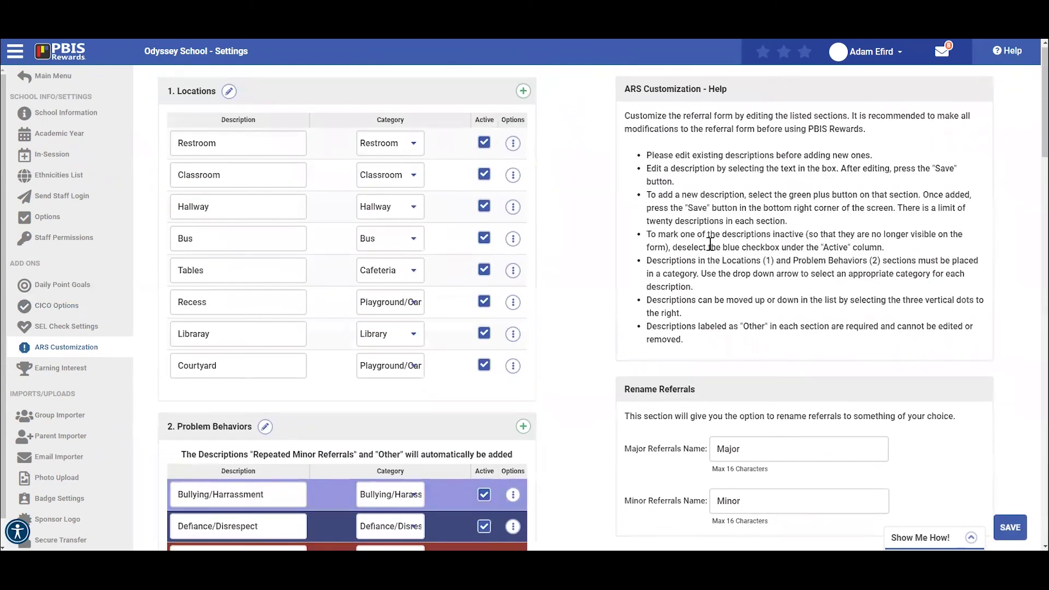
scroll(705, 246, "down", 3)
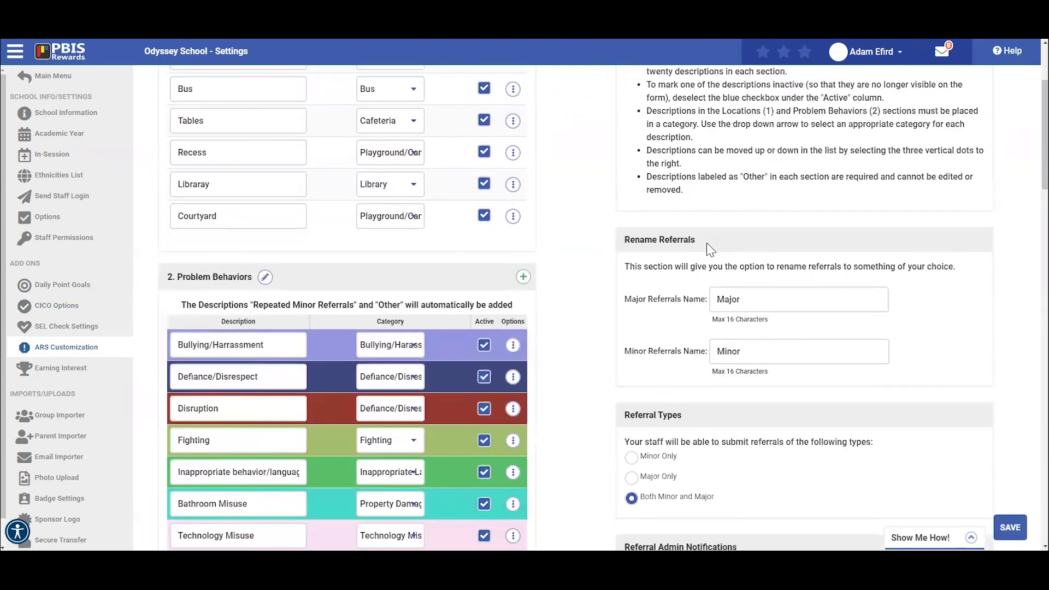
scroll(710, 249, "down", 2)
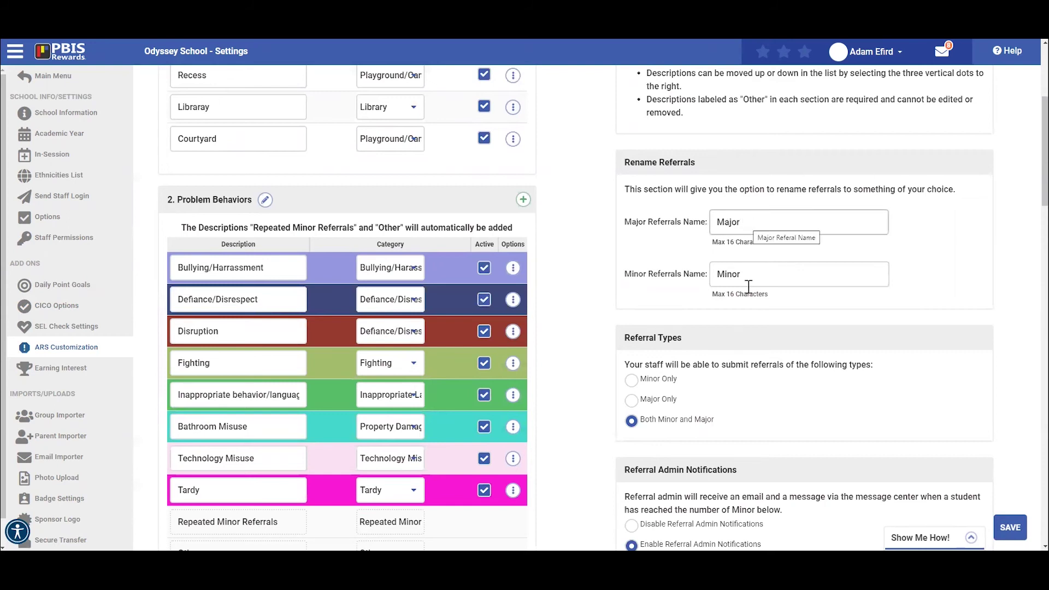
scroll(761, 313, "down", 2)
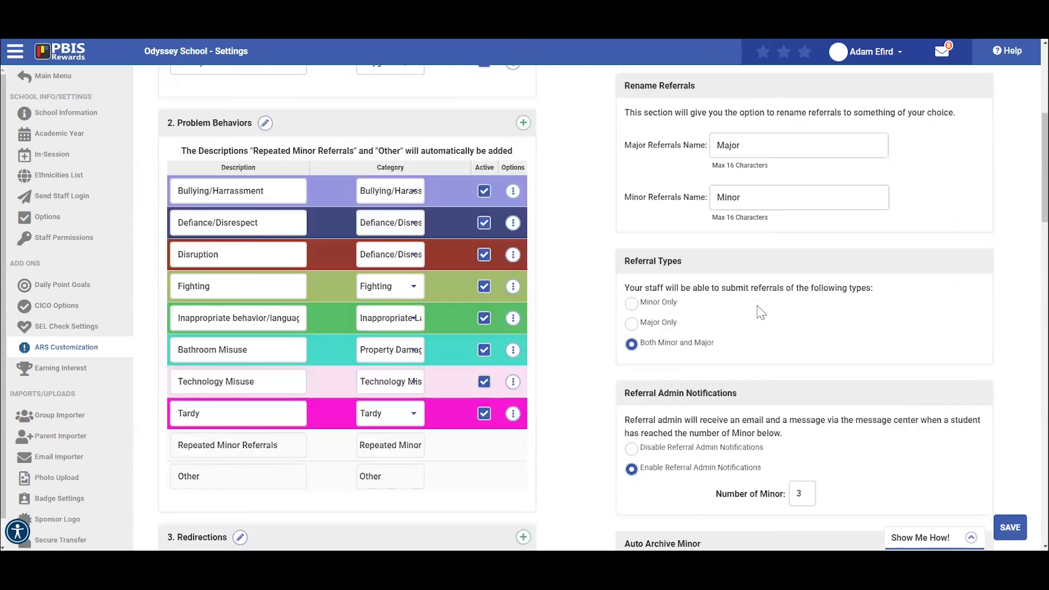
scroll(781, 333, "down", 1)
scroll(779, 319, "down", 3)
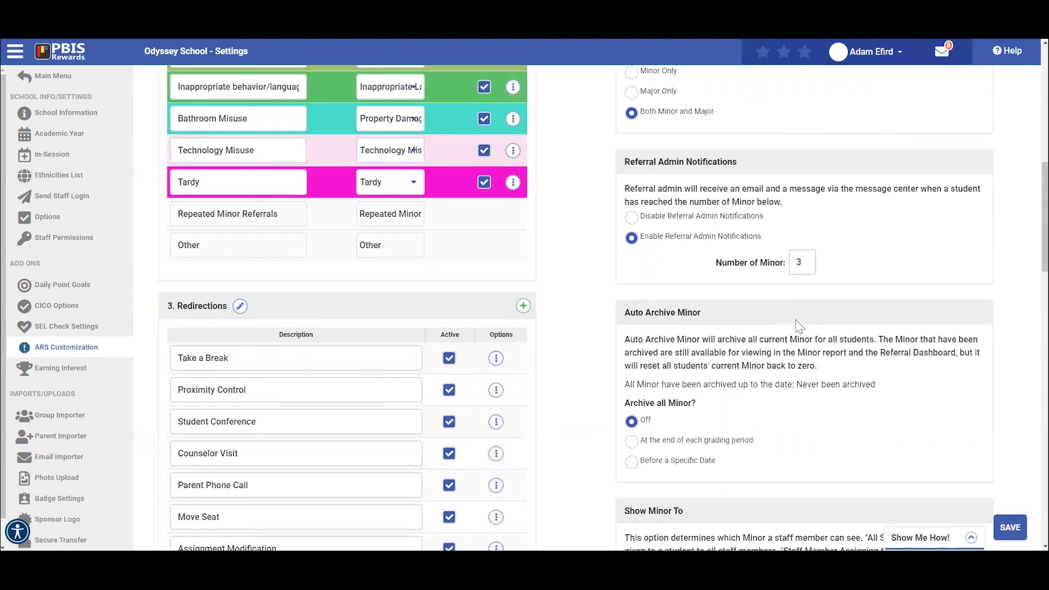
scroll(799, 326, "down", 4)
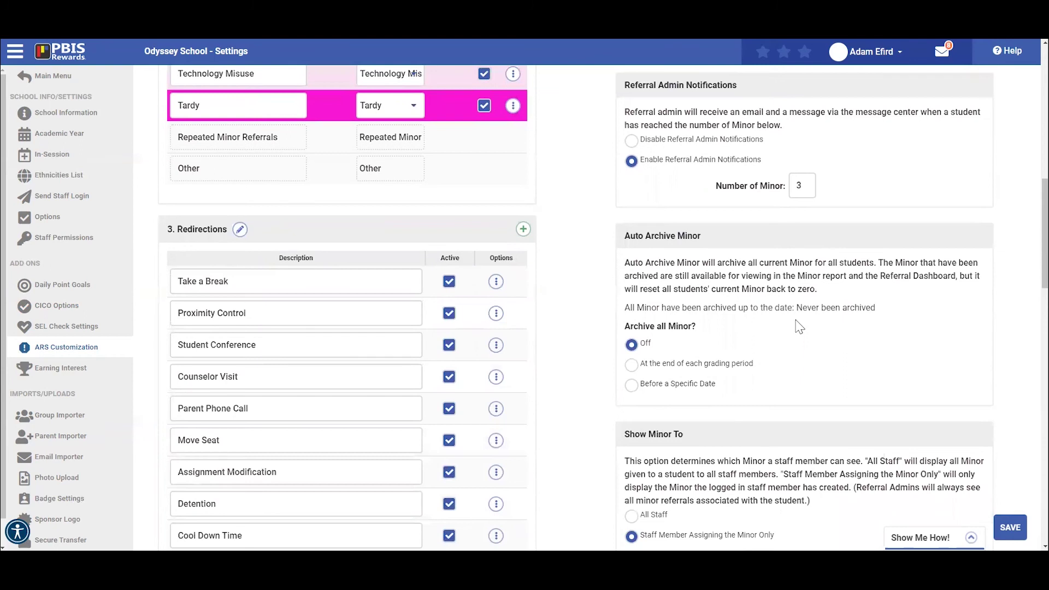
scroll(799, 326, "down", 1)
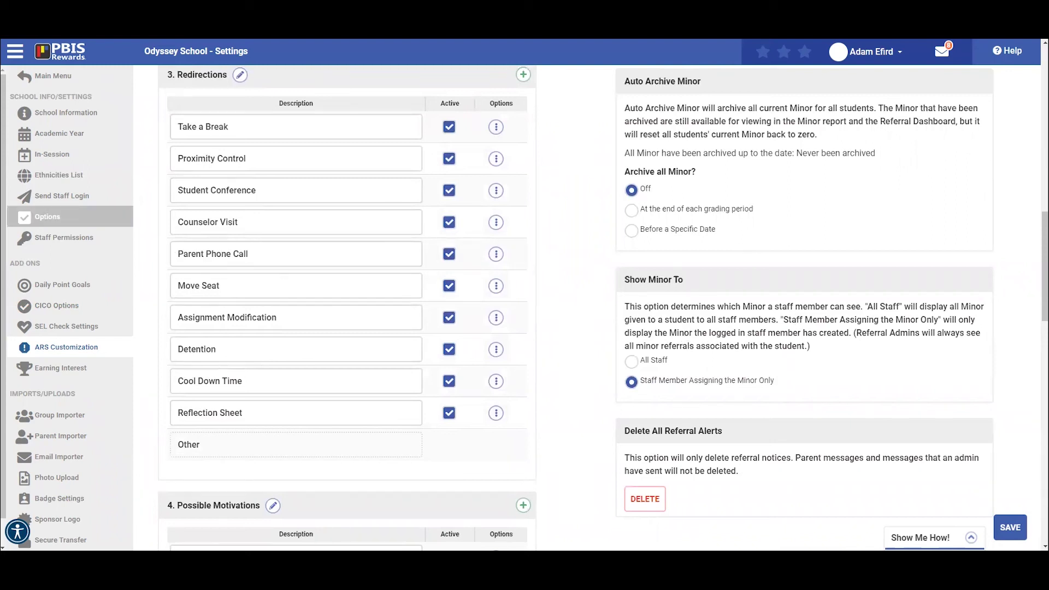
Return to the Main Menu, then go through Reward to the Groups favorites page
left_click(53, 76)
left_click(54, 81)
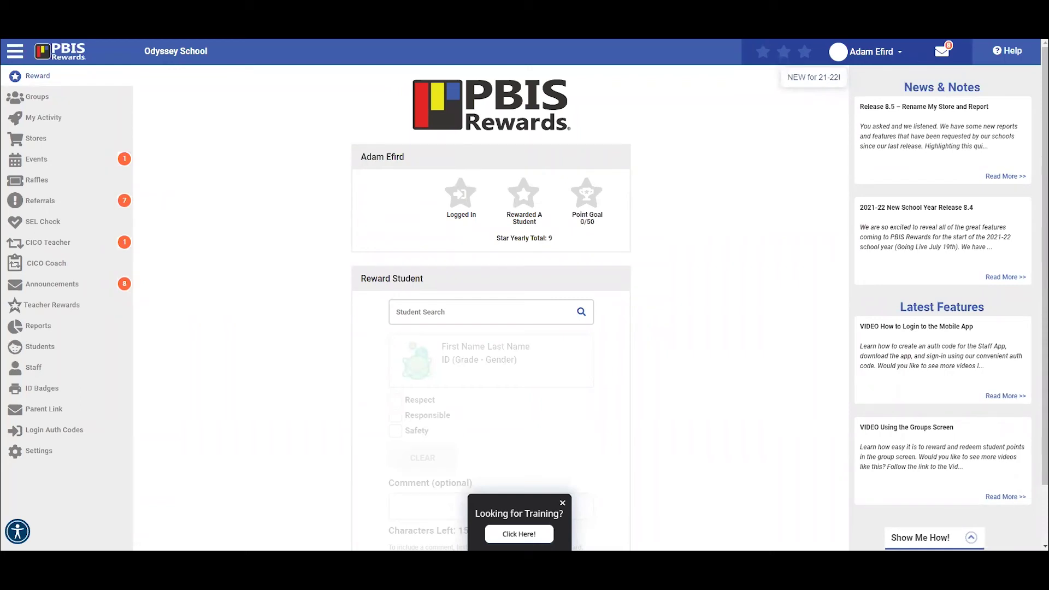
left_click(28, 101)
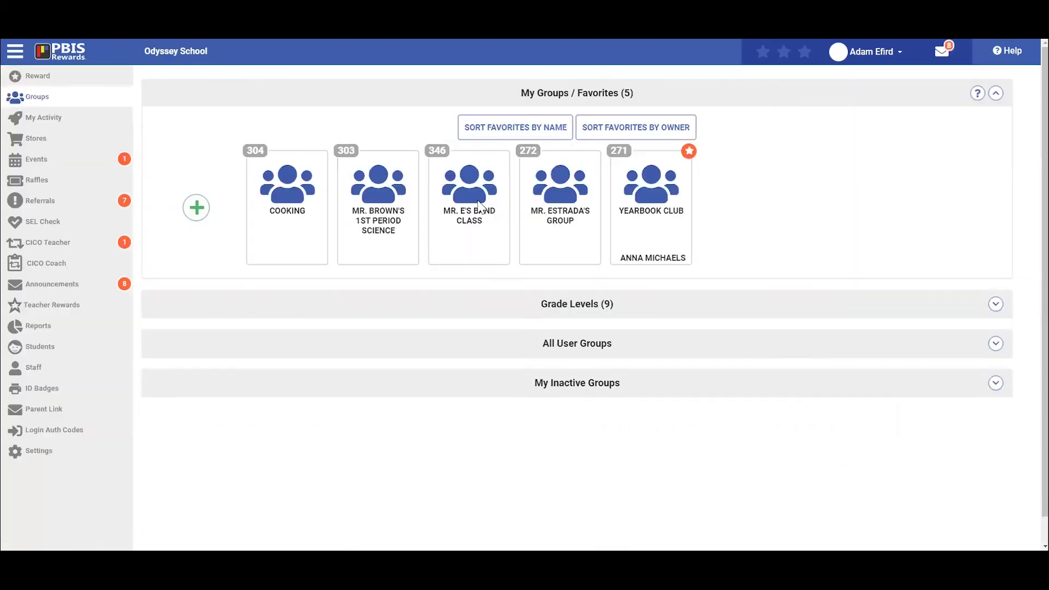
Open Mr. E's Band Class, view its Options dialog, then close it
left_click(478, 205)
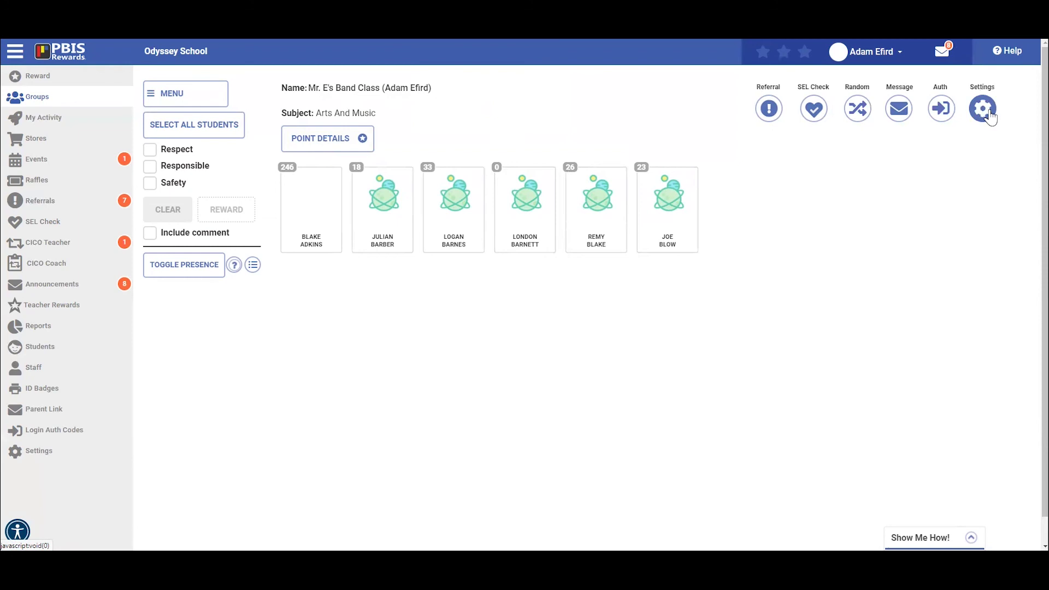
left_click(989, 113)
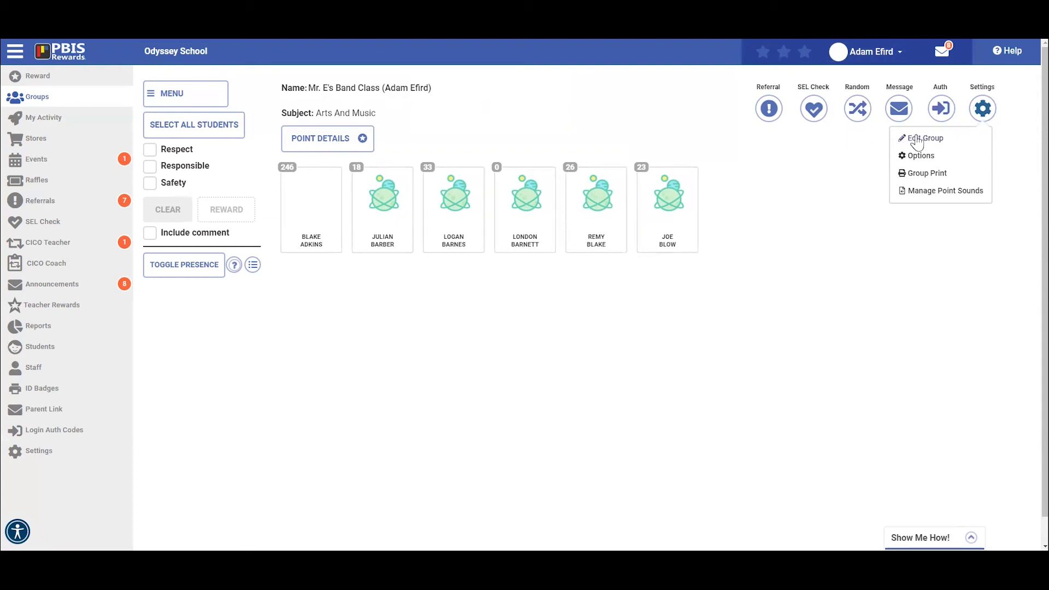
left_click(921, 157)
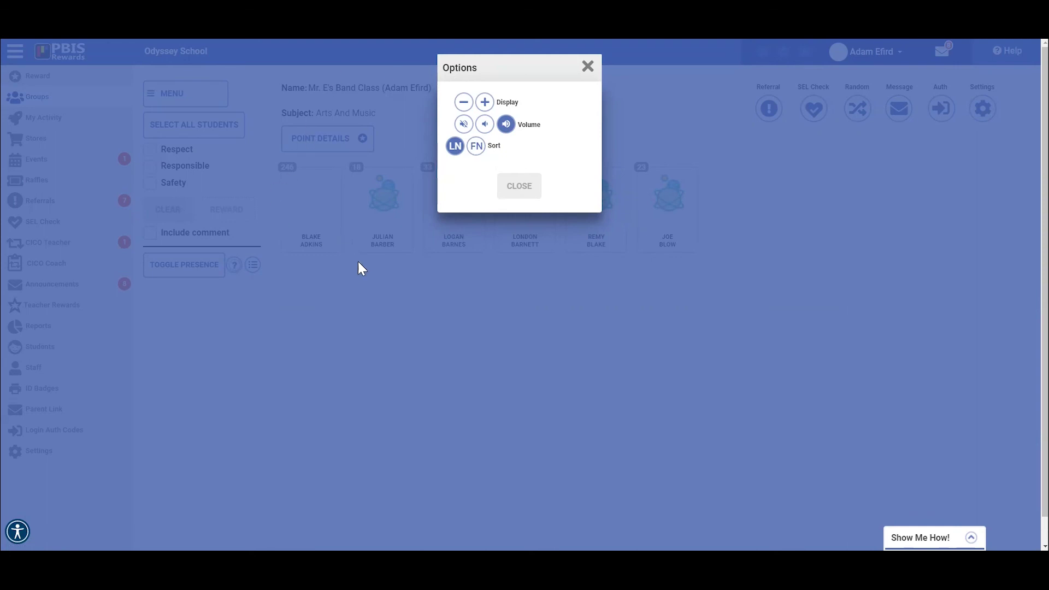
left_click(586, 75)
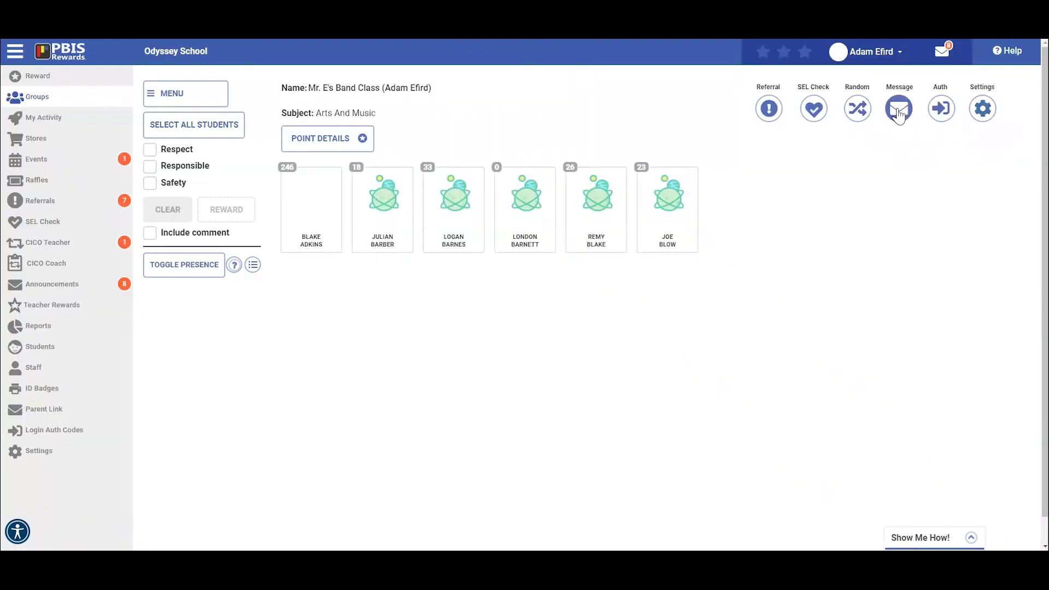
Open Edit Group for Mr. E's Band Class and focus the Student Search field
left_click(988, 117)
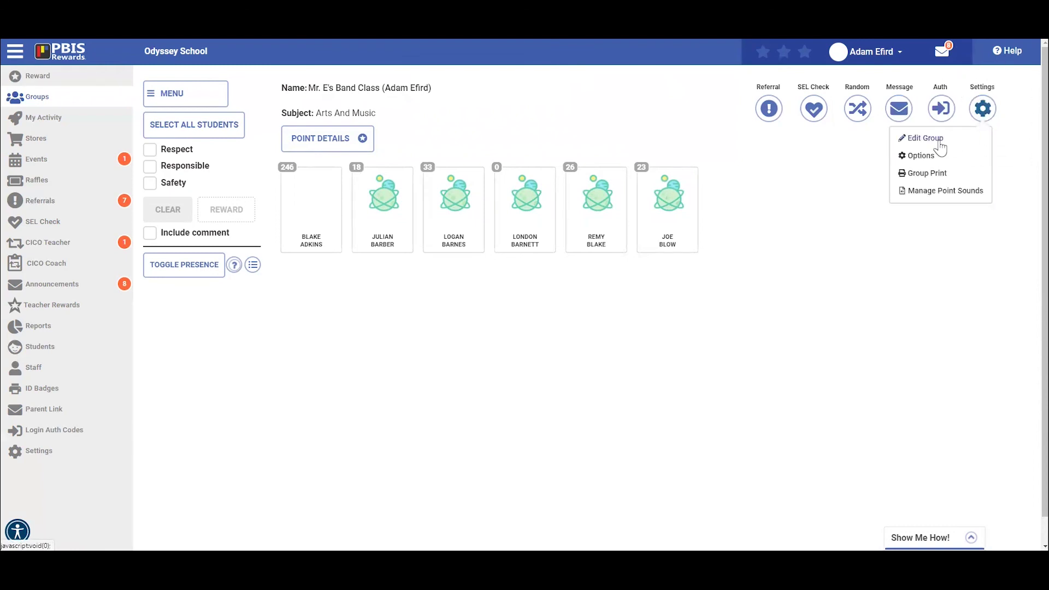
left_click(935, 140)
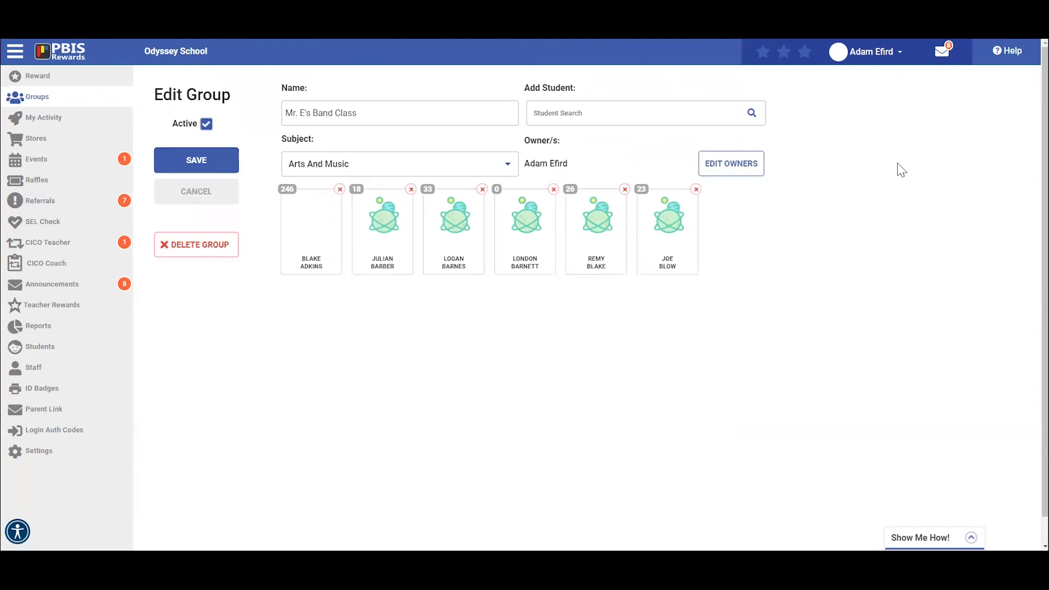
left_click(566, 113)
left_click(566, 113)
left_click(605, 218)
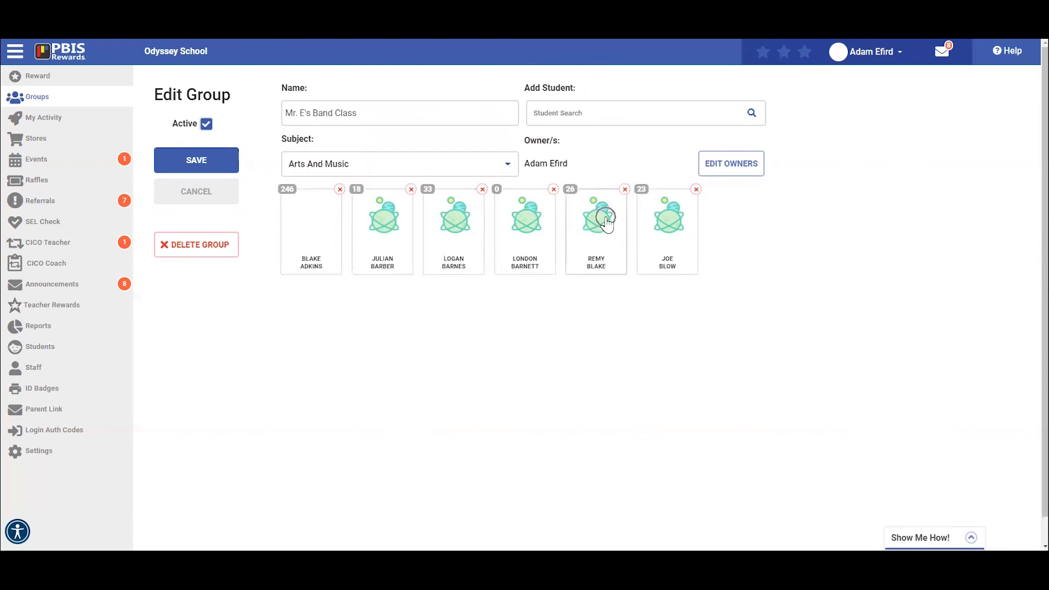